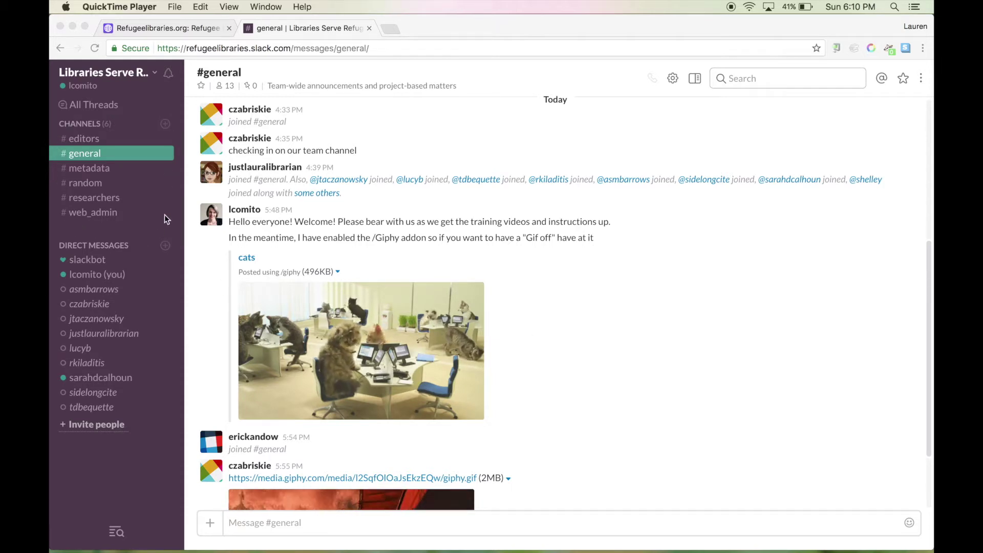
- Look through the #general channel's message history back to its beginning and return to the latest messages
{"action": "left_click", "coordinate": [93, 154]}
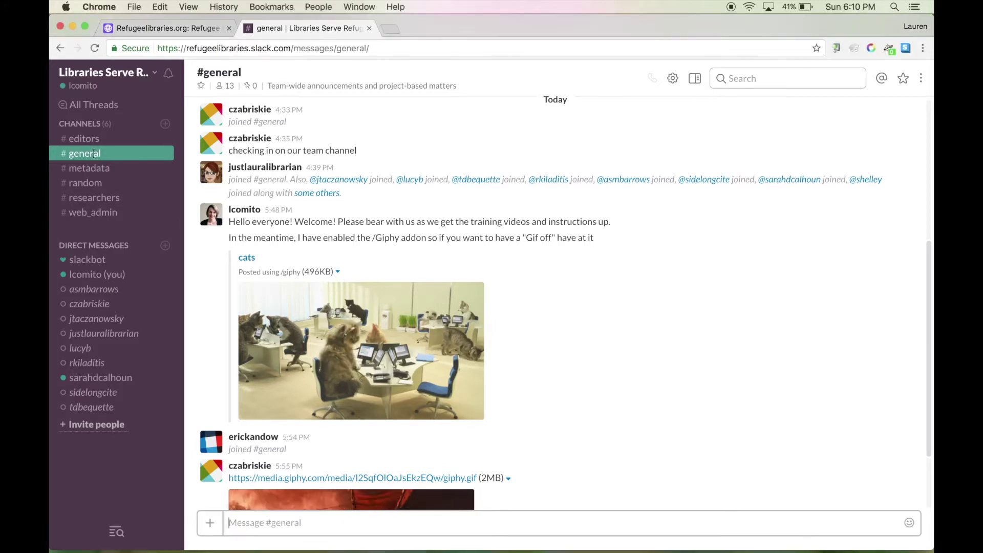
{"action": "scroll", "coordinate": [342, 174], "scroll_direction": "down", "scroll_amount": 4}
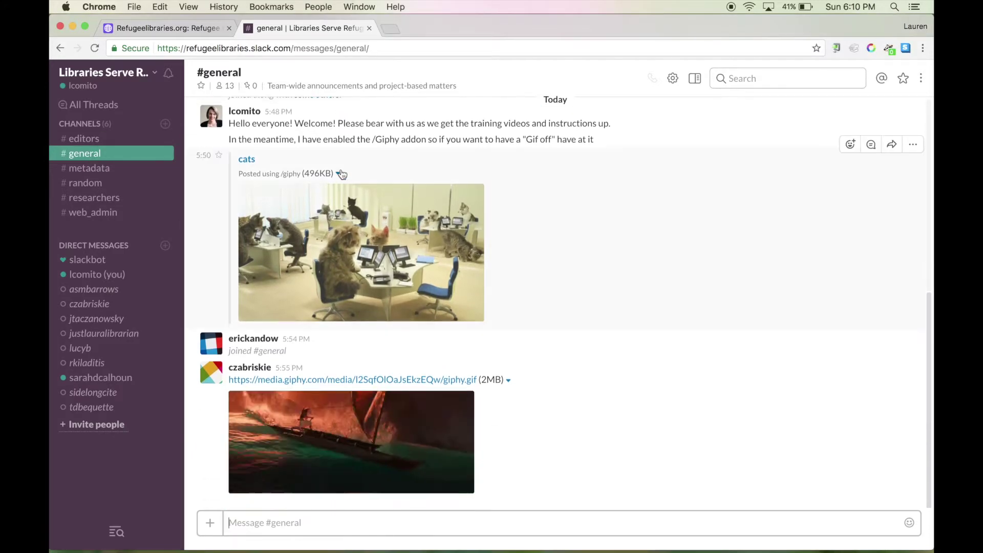
{"action": "scroll", "coordinate": [342, 174], "scroll_direction": "up", "scroll_amount": 7}
{"action": "scroll", "coordinate": [342, 174], "scroll_direction": "up", "scroll_amount": 5}
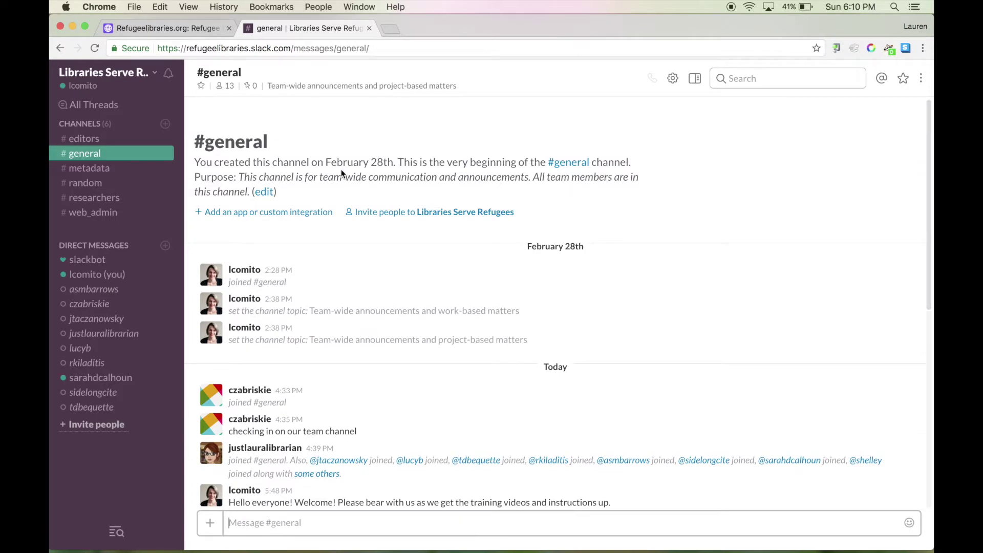
{"action": "scroll", "coordinate": [340, 173], "scroll_direction": "down", "scroll_amount": 9}
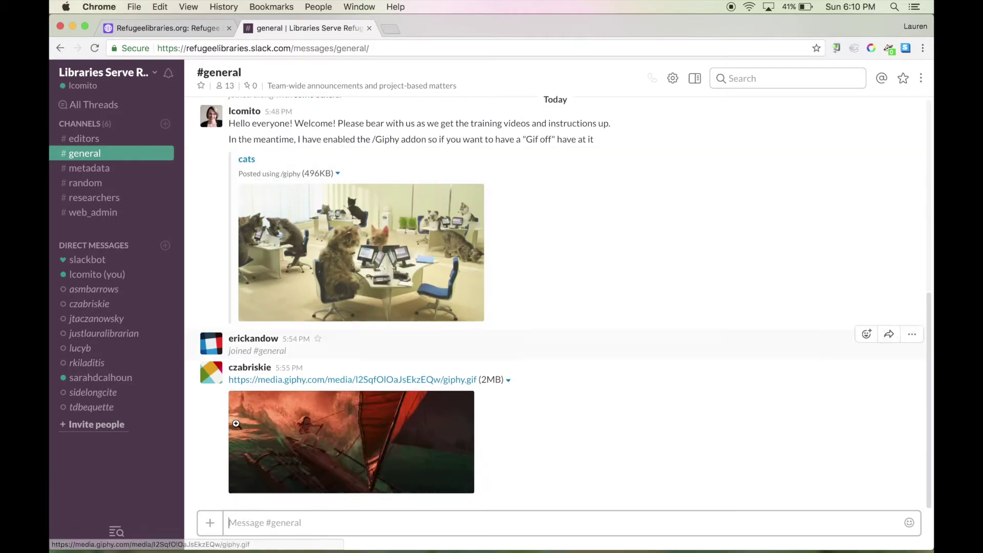
- Draft the message "type a comment here to start a thread" in #general and show the options for adding files
{"action": "left_click", "coordinate": [241, 522]}
{"action": "type", "text": "ty"}
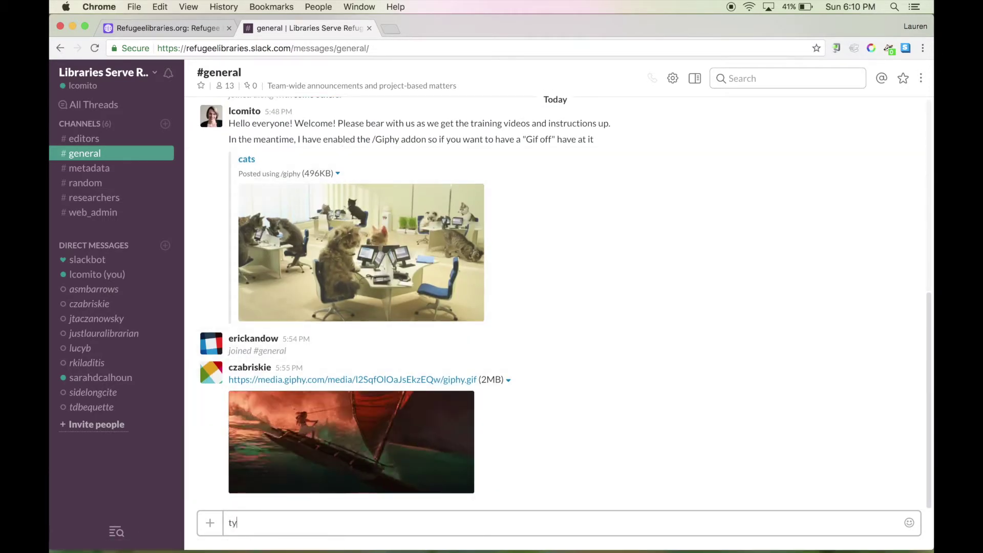
{"action": "type", "text": "pe a comme"}
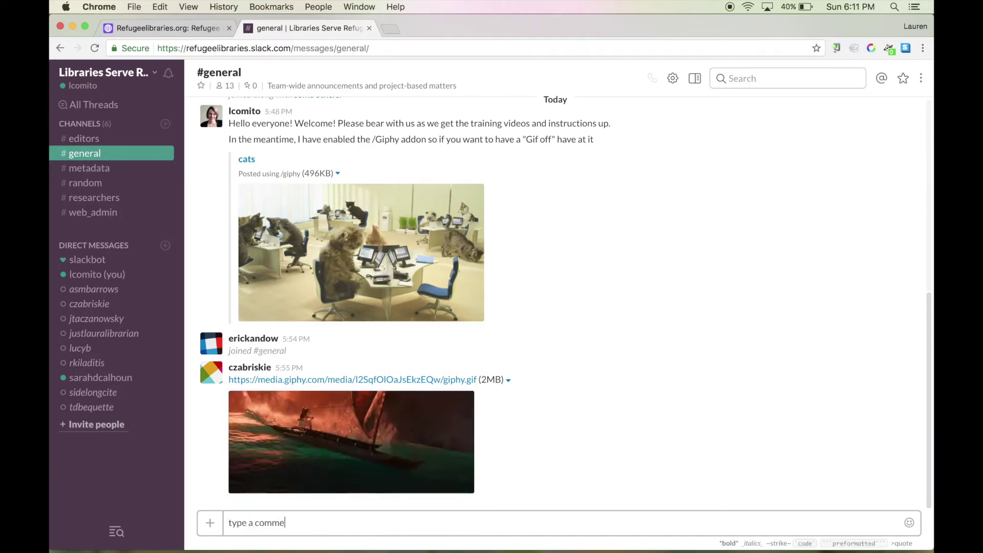
{"action": "type", "text": "nt here"}
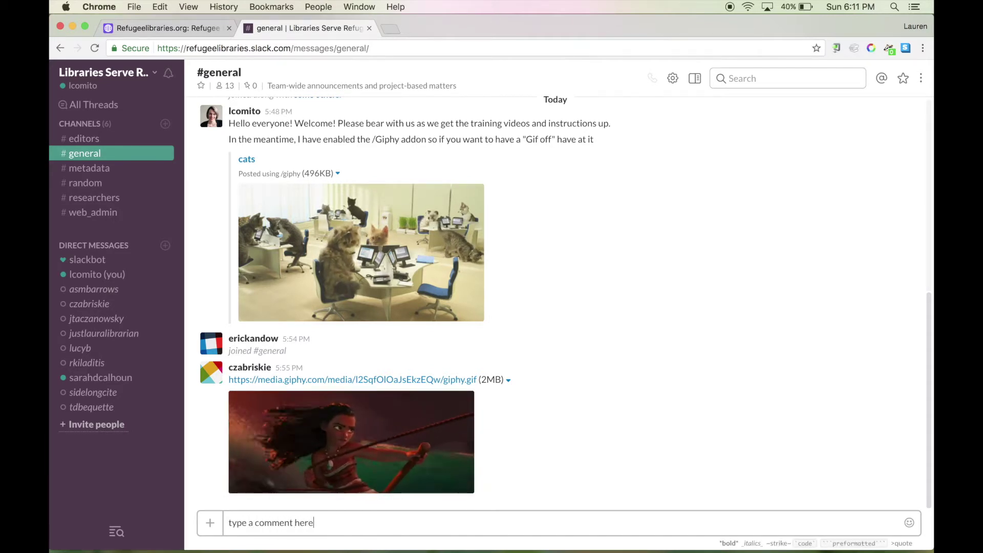
{"action": "type", "text": " to start a thread"}
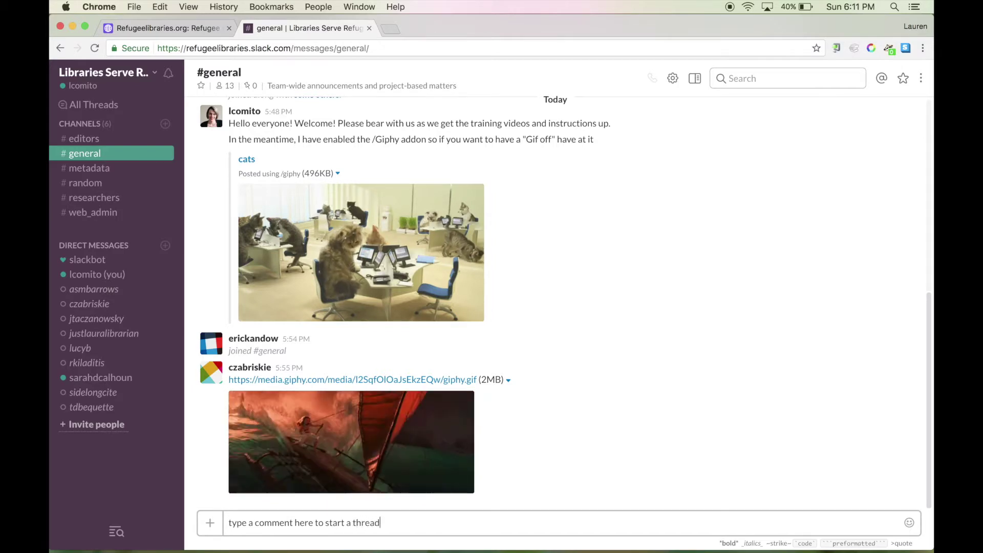
{"action": "left_click", "coordinate": [216, 527]}
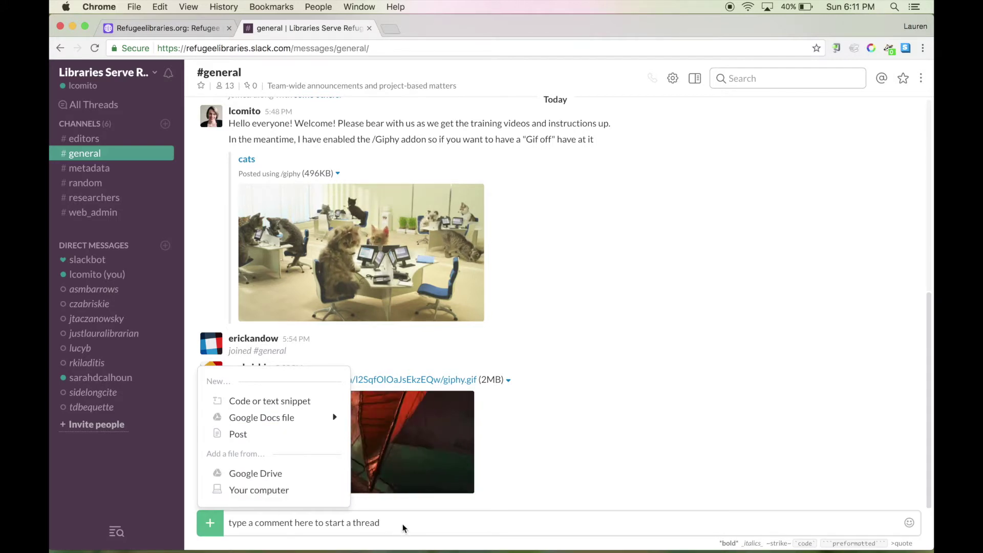
{"action": "left_click_drag", "start_coordinate": [404, 527], "coordinate": [359, 514]}
- Replace the draft with "giphy/ cats" and post it in #general
{"action": "left_click_drag", "start_coordinate": [265, 521], "coordinate": [228, 525]}
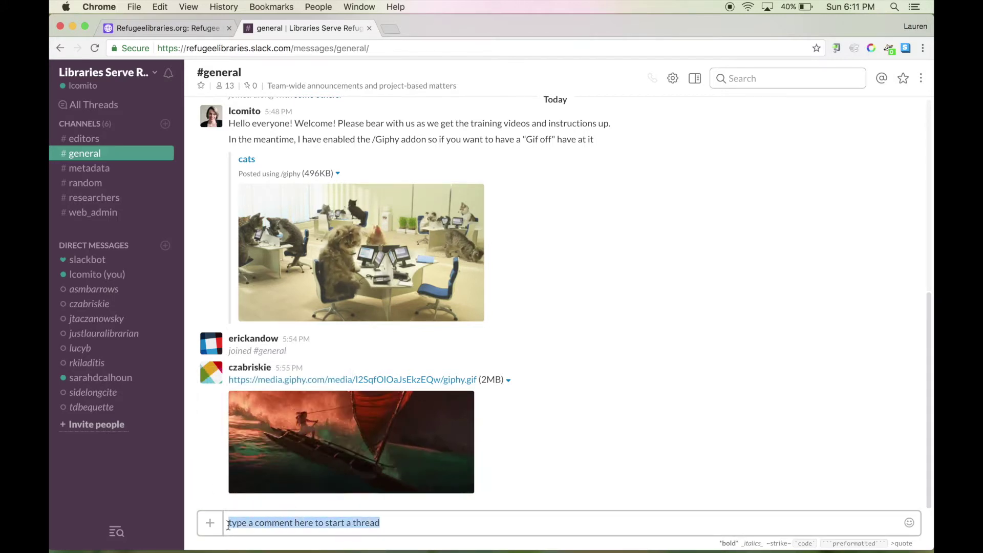
{"action": "type", "text": "g"}
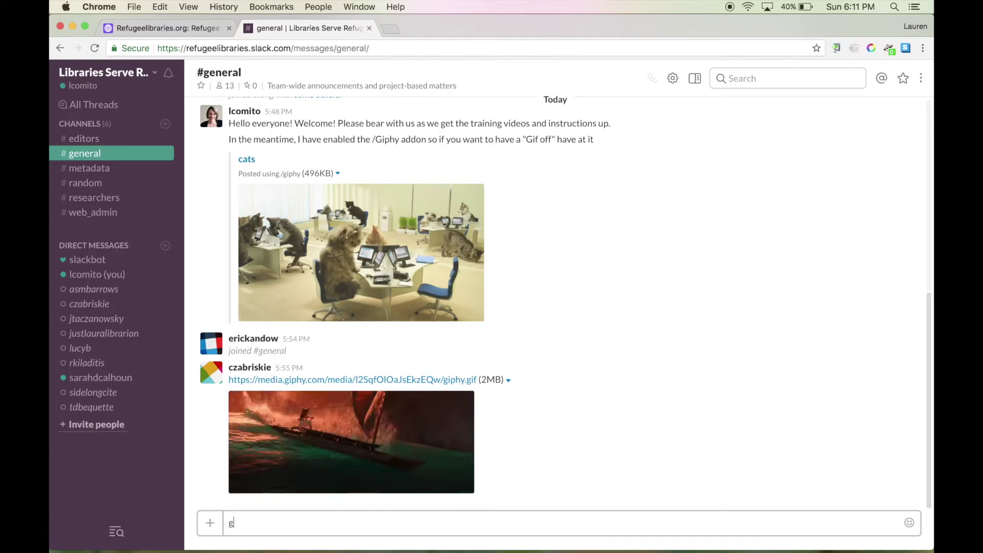
{"action": "type", "text": "iphy/"}
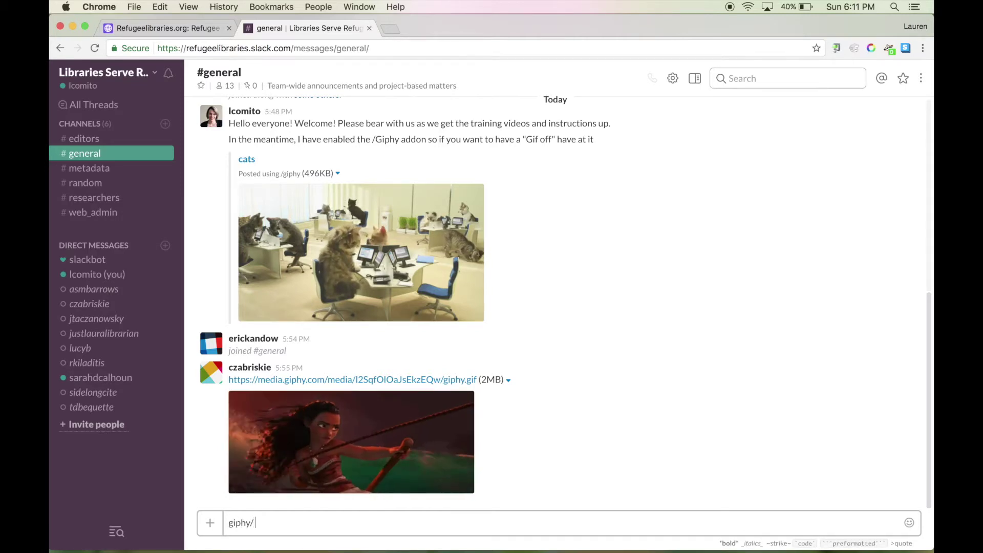
{"action": "type", "text": " cats"}
{"action": "key", "text": "Return"}
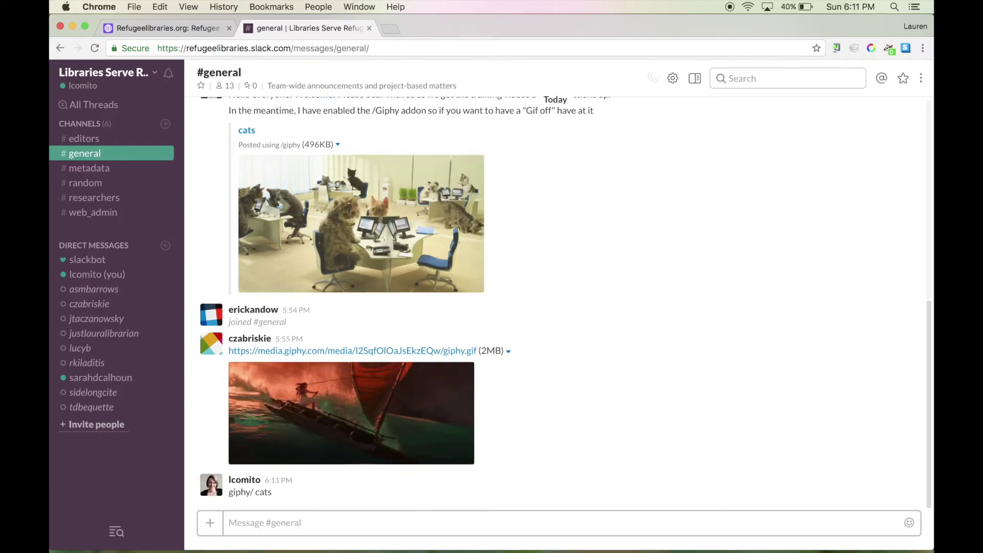
{"action": "type", "text": "darn, that didn"}
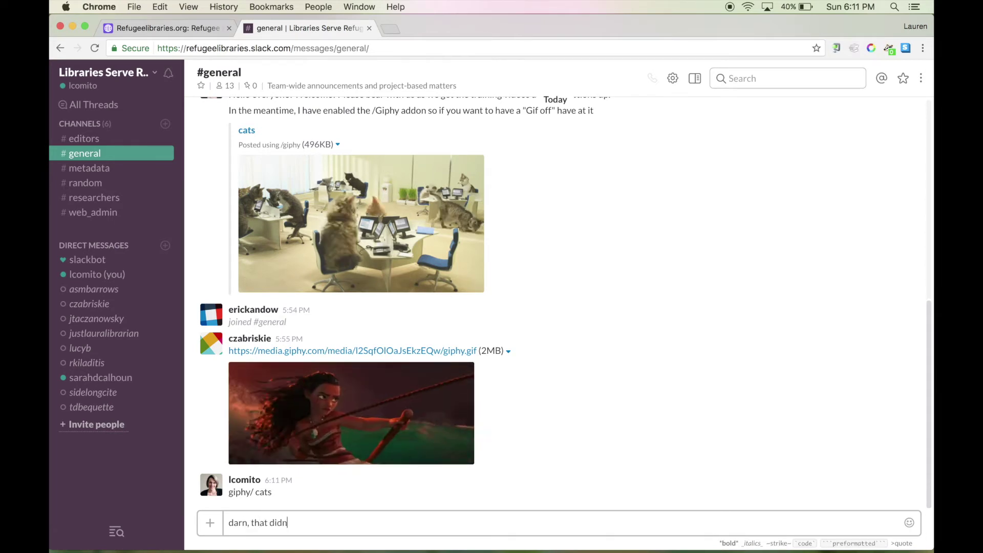
{"action": "key", "text": "BackSpace"}
{"action": "key", "text": "BackSpace"}
- Request a cats GIF in #general with the /giphy command
{"action": "type", "text": "/g"}
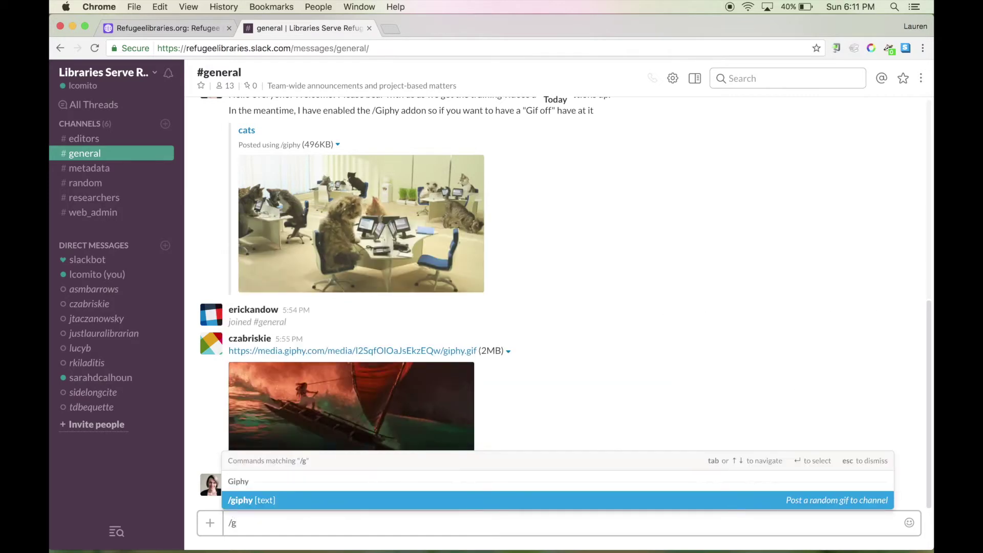
{"action": "key", "text": "Return"}
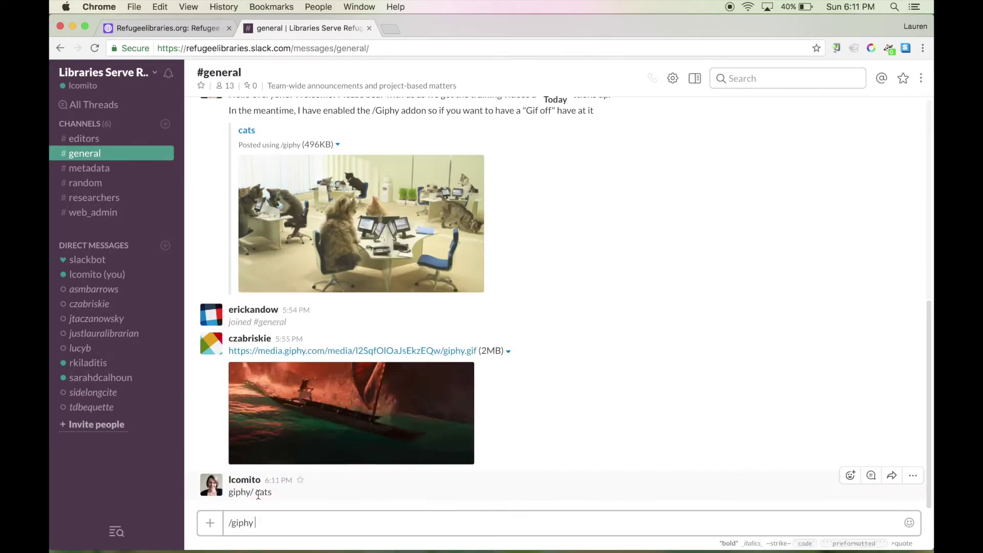
{"action": "key", "text": "Return"}
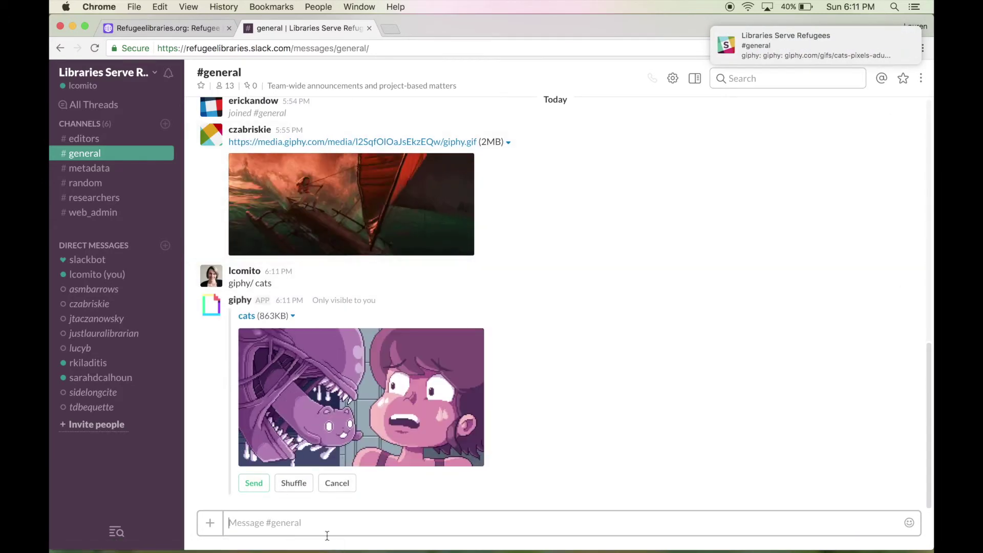
- Shuffle the cats GIF preview twice, then cancel it without sending
{"action": "left_click", "coordinate": [288, 484]}
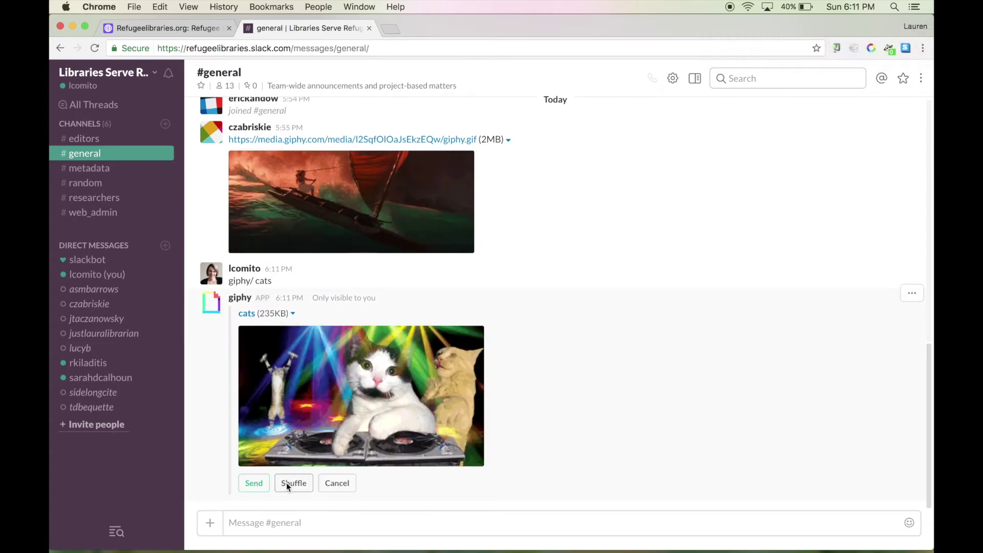
{"action": "left_click", "coordinate": [287, 483]}
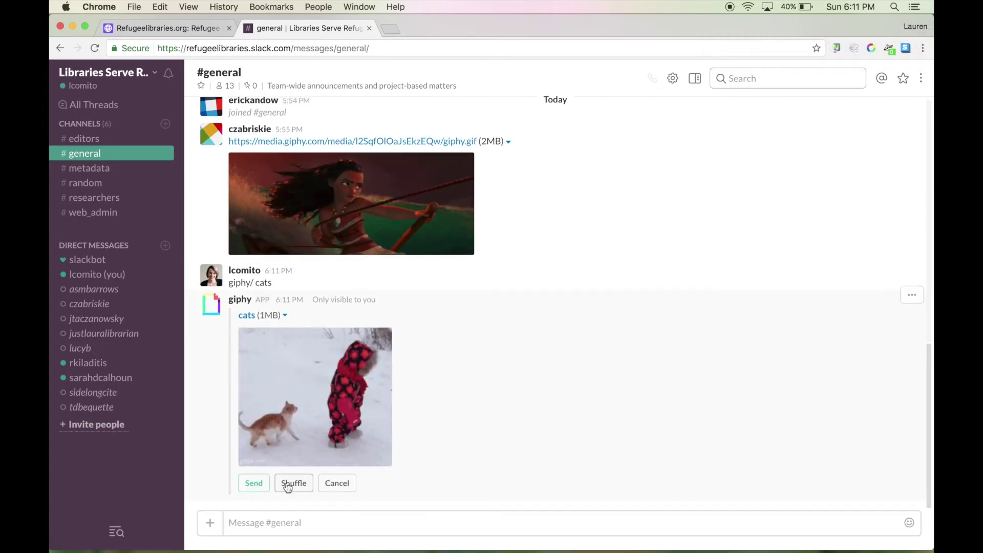
{"action": "left_click", "coordinate": [344, 487]}
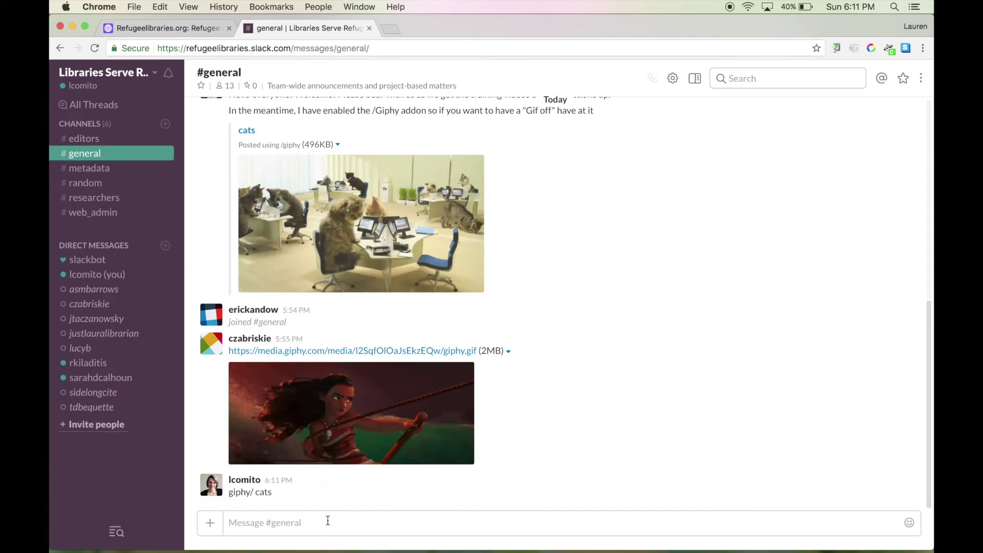
{"action": "left_click", "coordinate": [328, 520]}
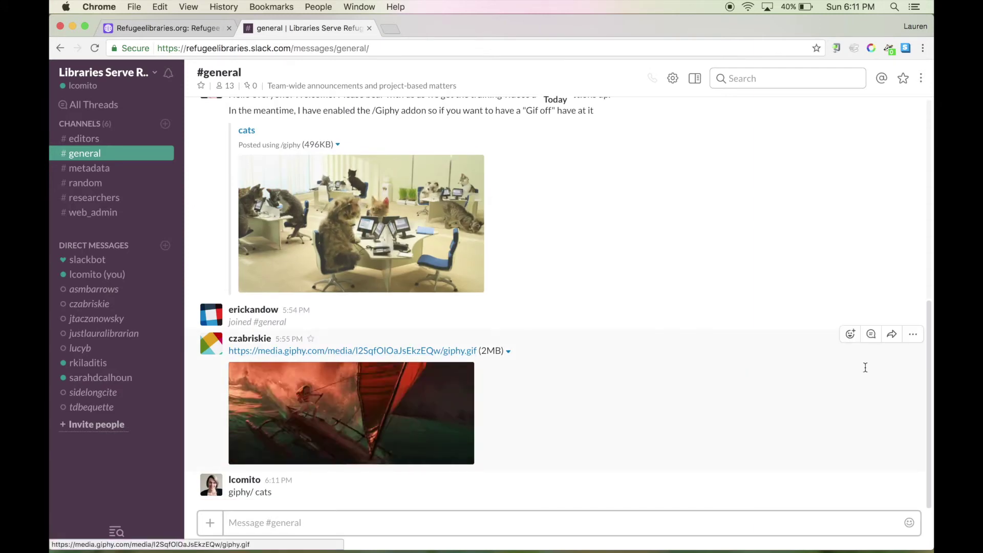
- Add a dark sunglasses emoji reaction to the giphy.gif link message posted at 5:55 PM in #general
{"action": "left_click", "coordinate": [851, 334]}
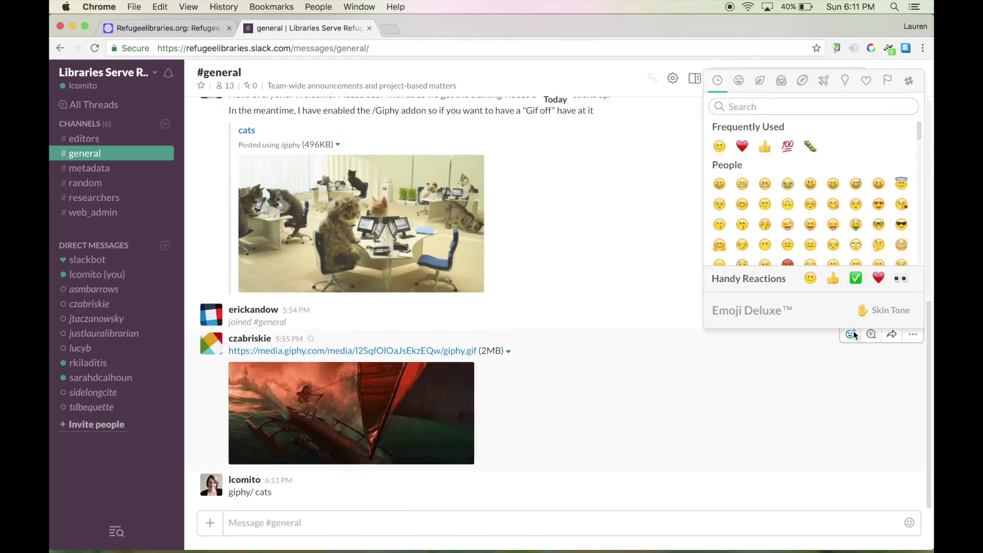
{"action": "scroll", "coordinate": [841, 228], "scroll_direction": "down", "scroll_amount": 4}
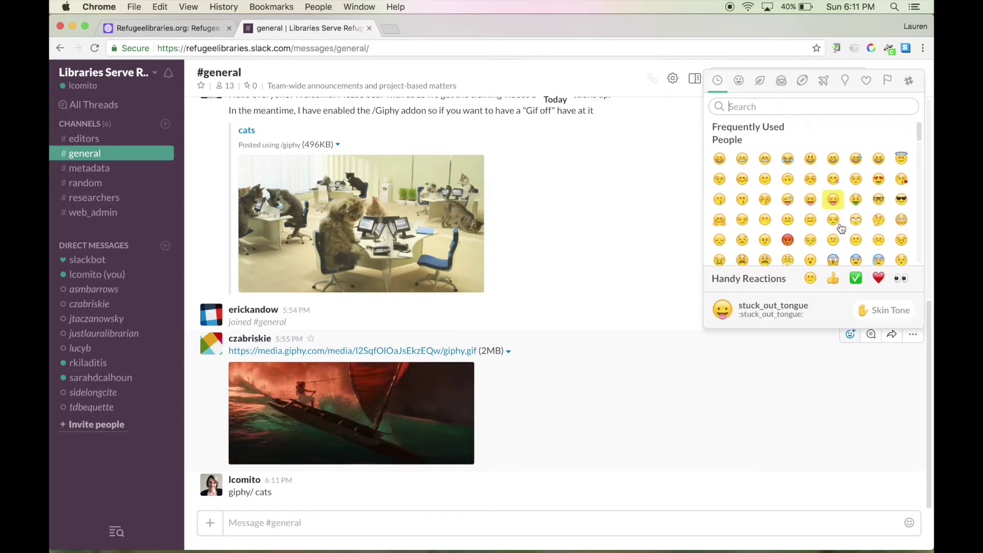
{"action": "scroll", "coordinate": [840, 229], "scroll_direction": "down", "scroll_amount": 5}
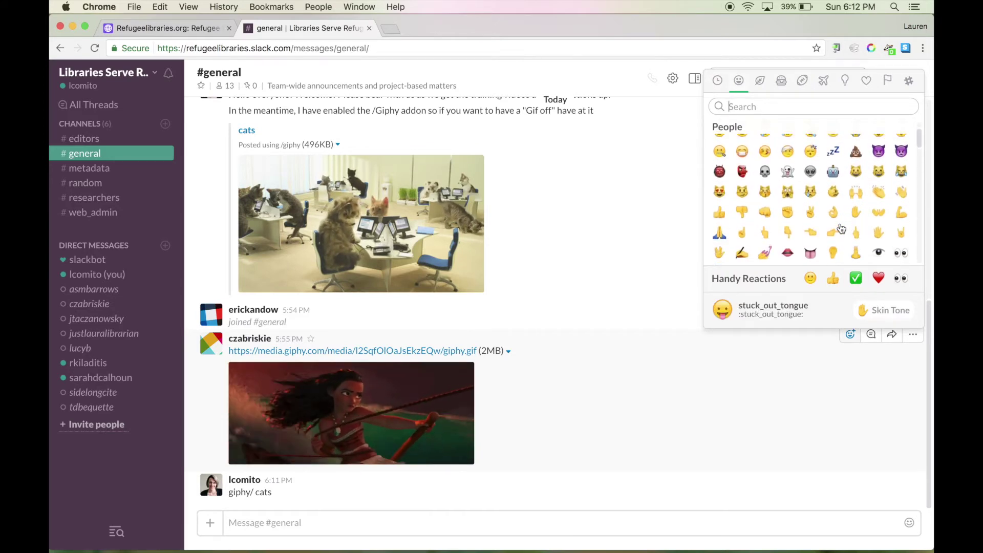
{"action": "scroll", "coordinate": [841, 228], "scroll_direction": "down", "scroll_amount": 5}
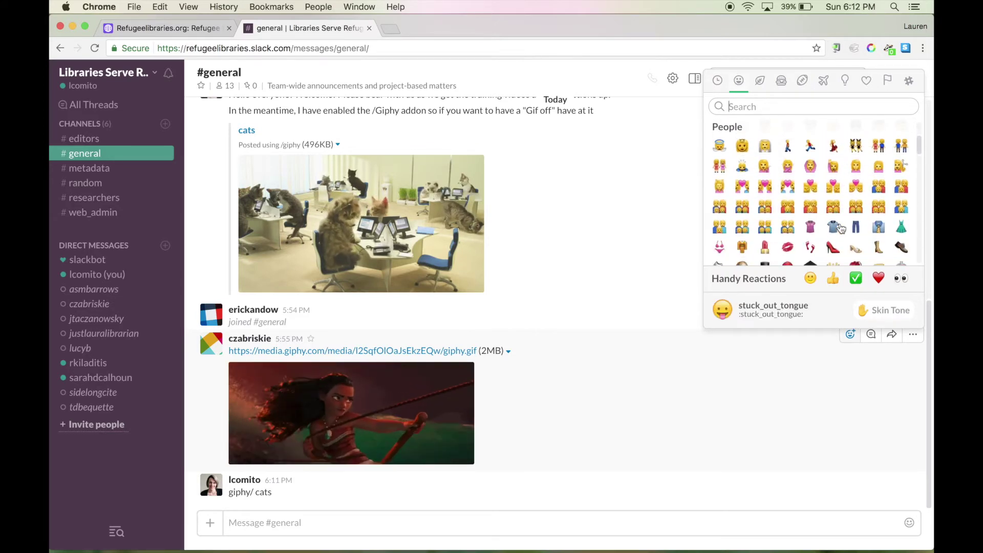
{"action": "scroll", "coordinate": [841, 228], "scroll_direction": "down", "scroll_amount": 5}
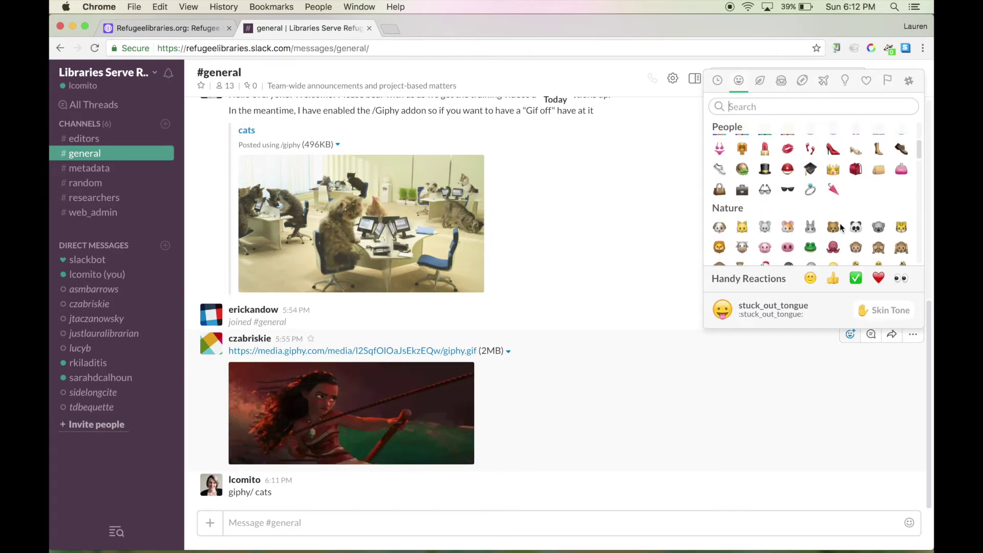
{"action": "left_click", "coordinate": [788, 190]}
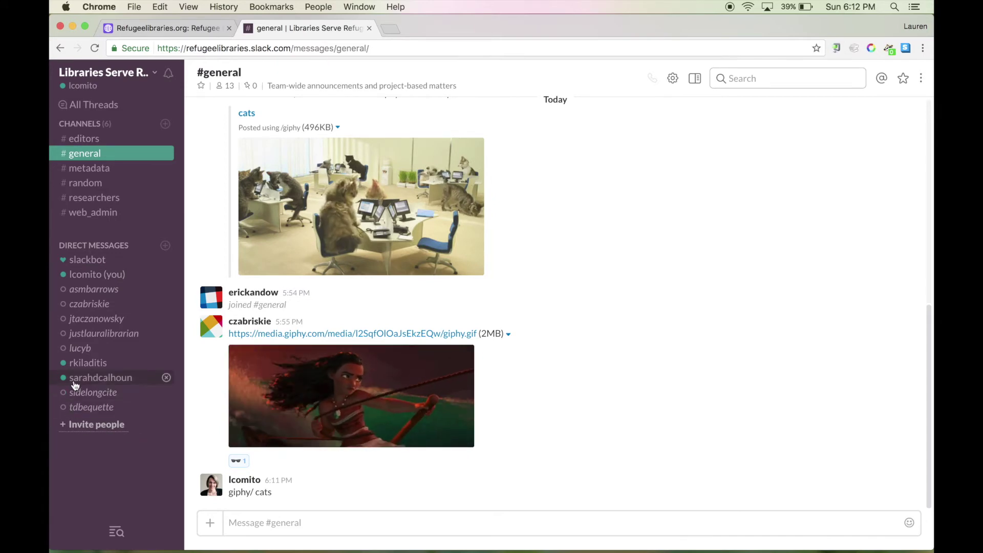
- Send the first online teammate in the direct messages list a greeting of "Hi" followed by their first name and an exclamation mark
{"action": "left_click", "coordinate": [90, 365]}
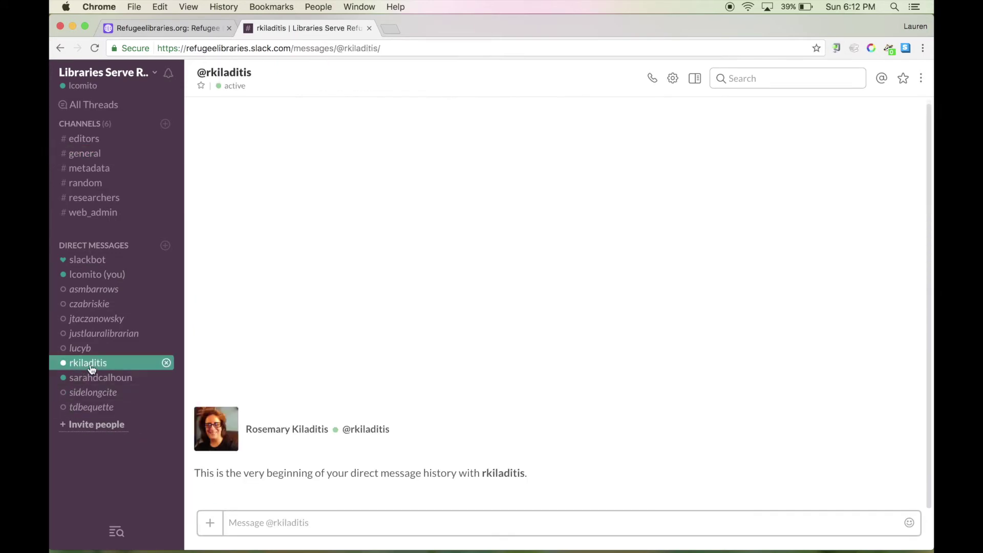
{"action": "type", "text": "Hi"}
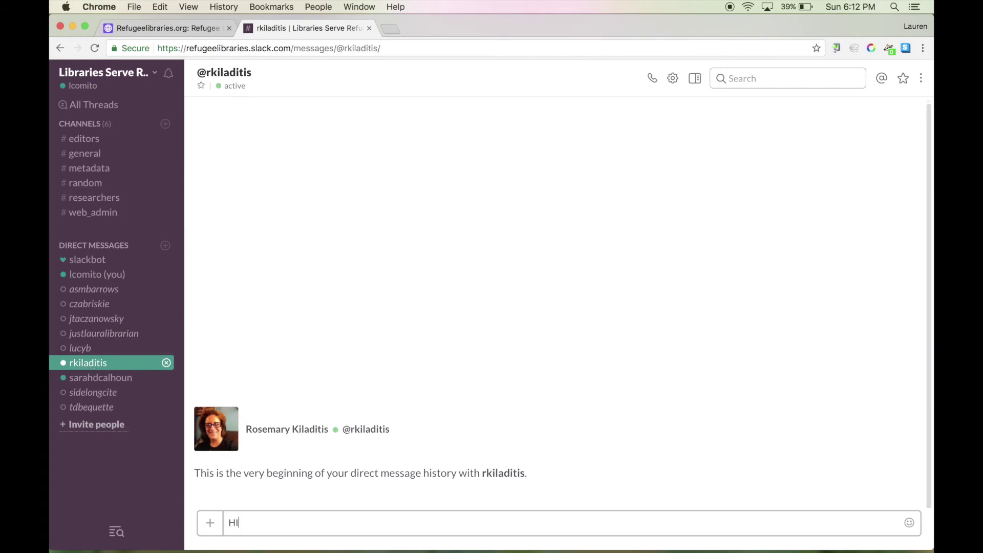
{"action": "type", "text": " Rose"}
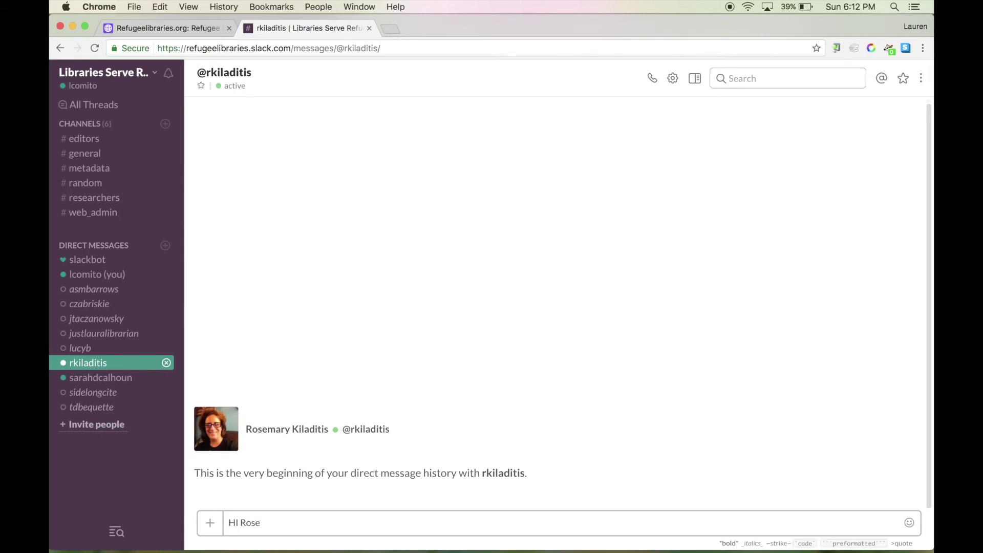
{"action": "type", "text": "mary!"}
{"action": "key", "text": "Return"}
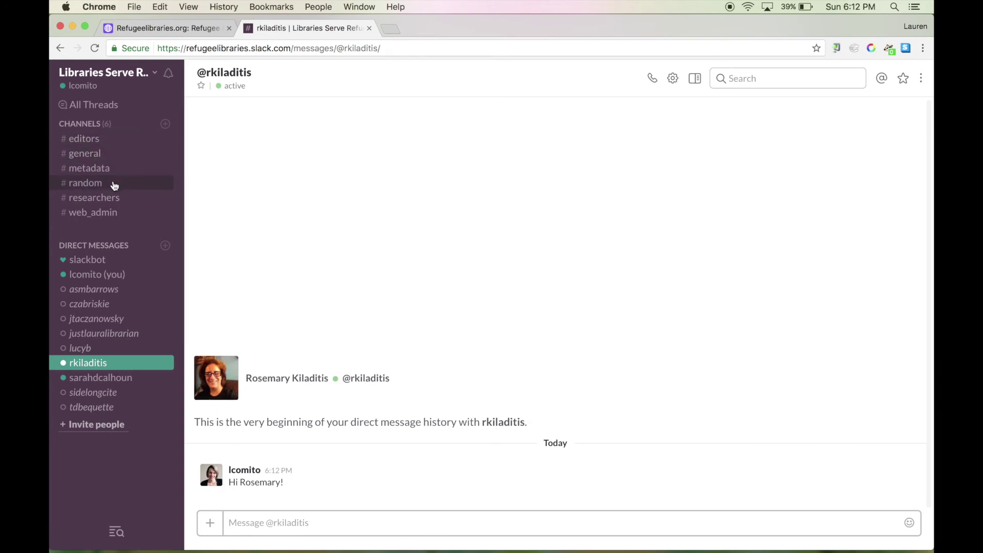
- Return to #general, then view the pinned team instructions in the #editors and #researchers channels
{"action": "left_click", "coordinate": [97, 154]}
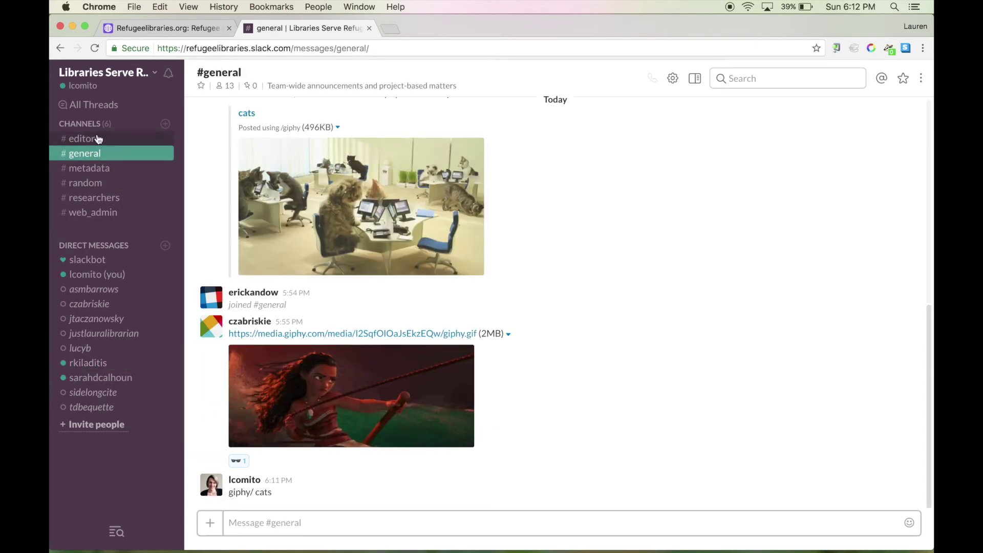
{"action": "left_click", "coordinate": [98, 139]}
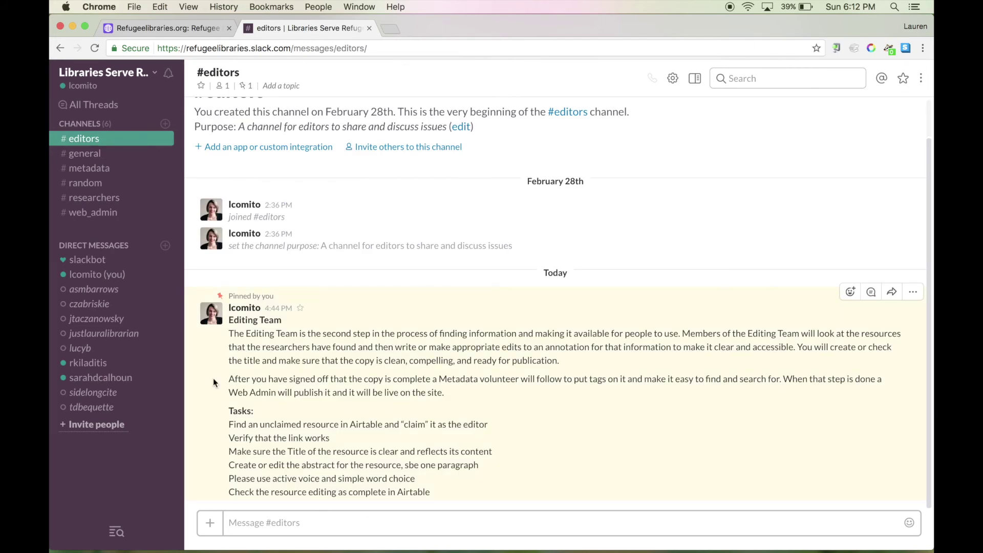
{"action": "left_click", "coordinate": [81, 200]}
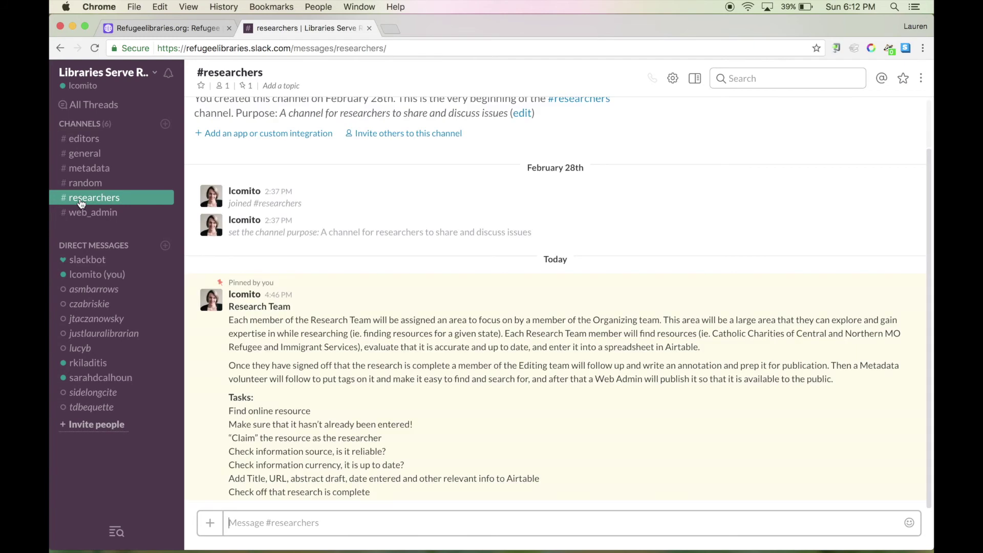